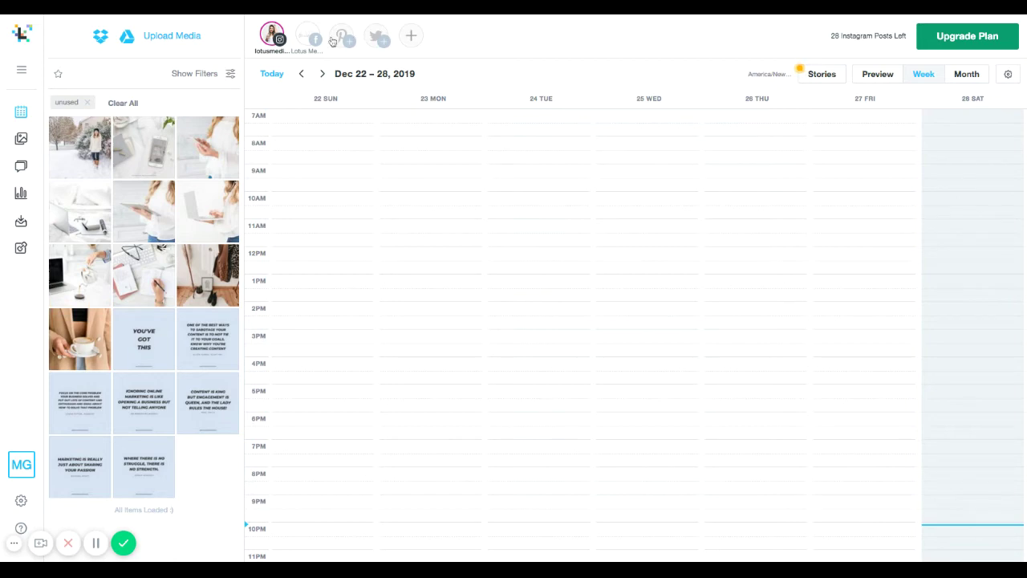
mouse_move(322, 42)
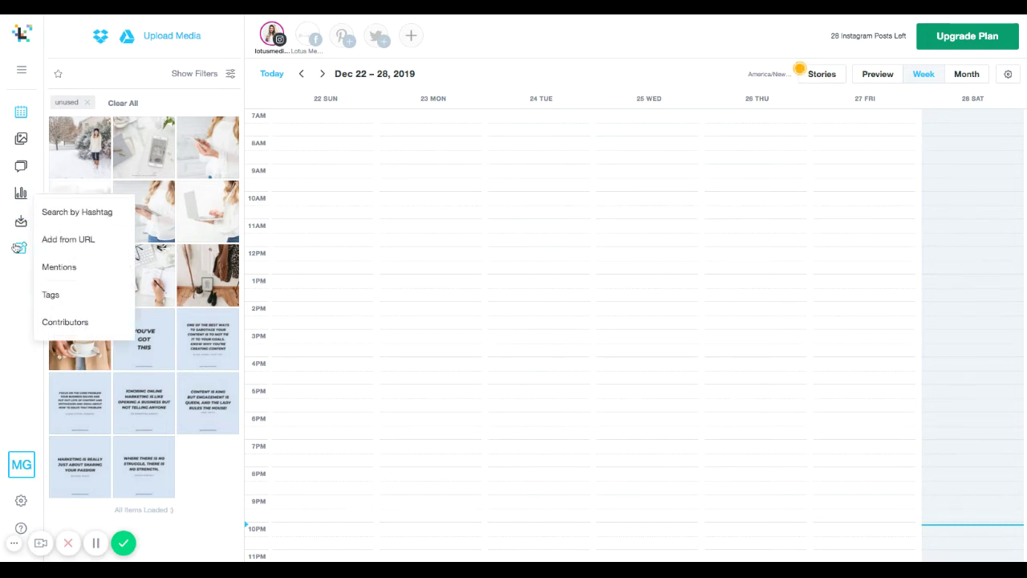
mouse_move(22, 230)
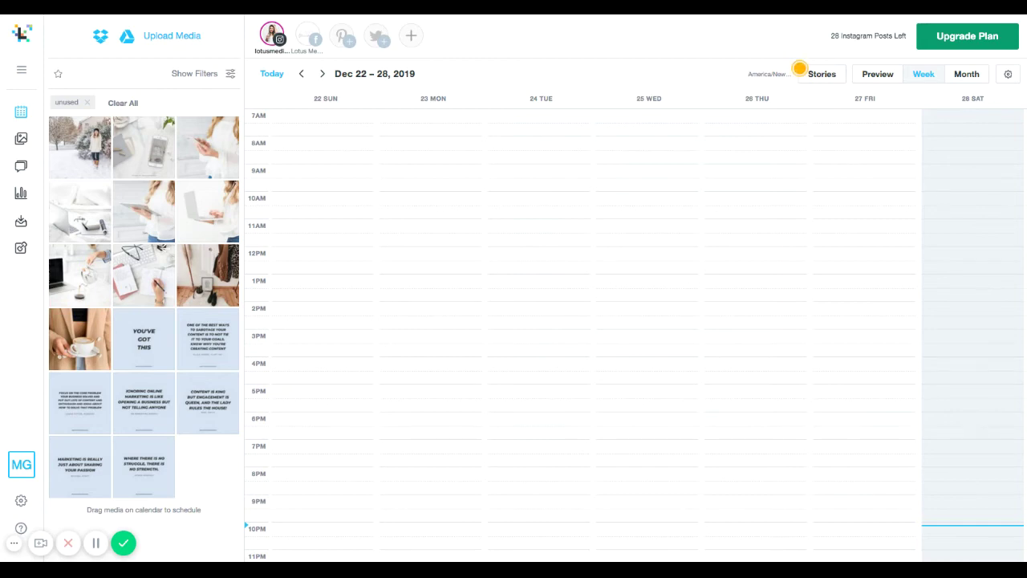
Open the snowy outdoor photo's details, view it in the media library, and return to it on the calendar.
click(102, 154)
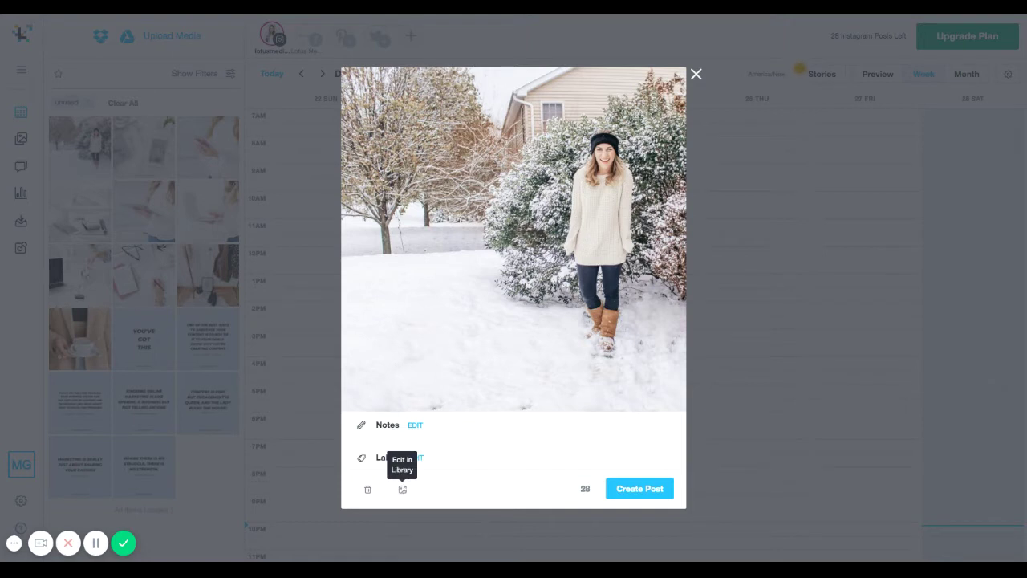
click(402, 491)
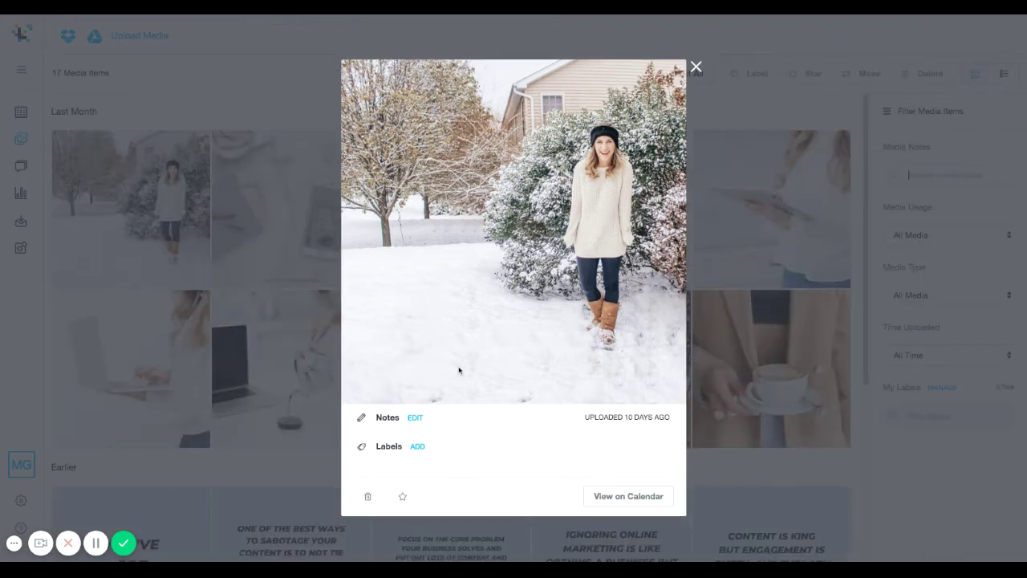
click(696, 67)
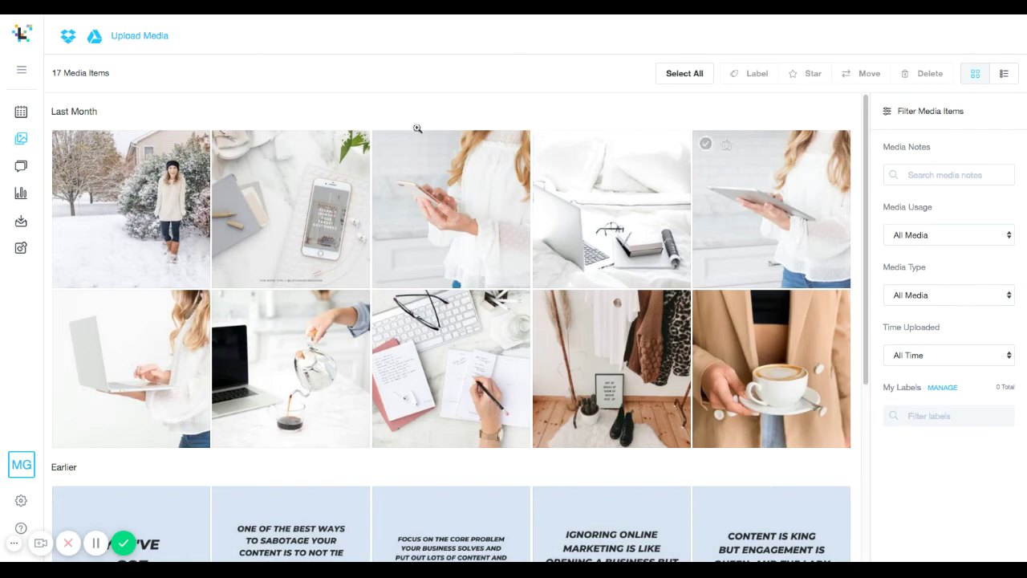
click(158, 222)
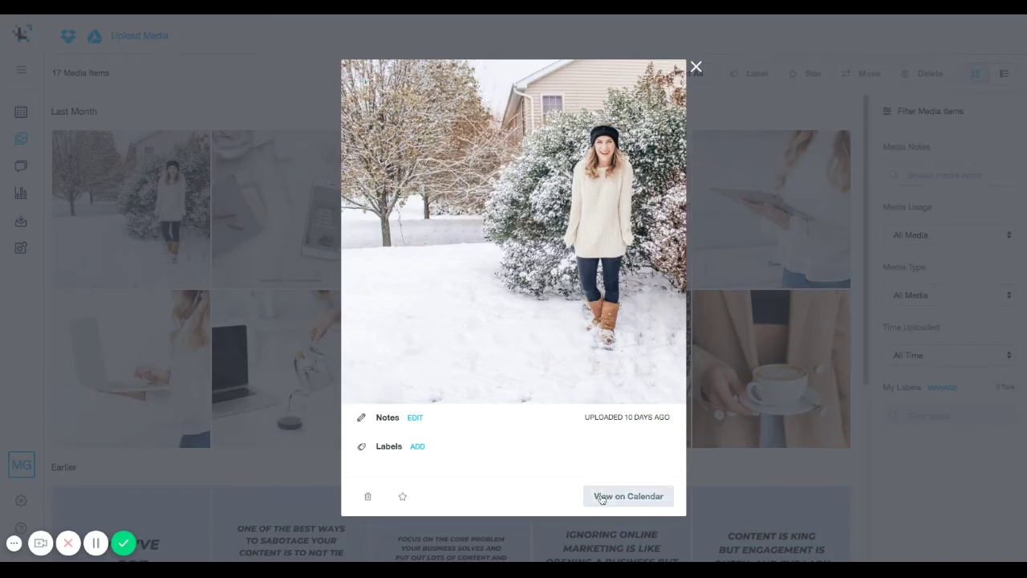
click(628, 495)
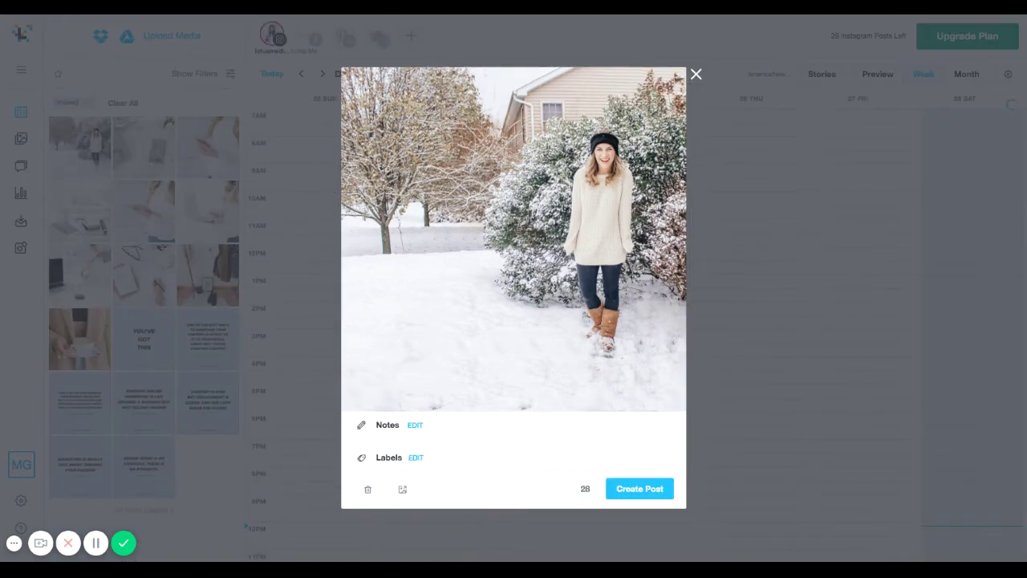
Create an Instagram post from the snowy photo with the caption "Start typing our caption" and show the hashtag suggestions.
click(641, 489)
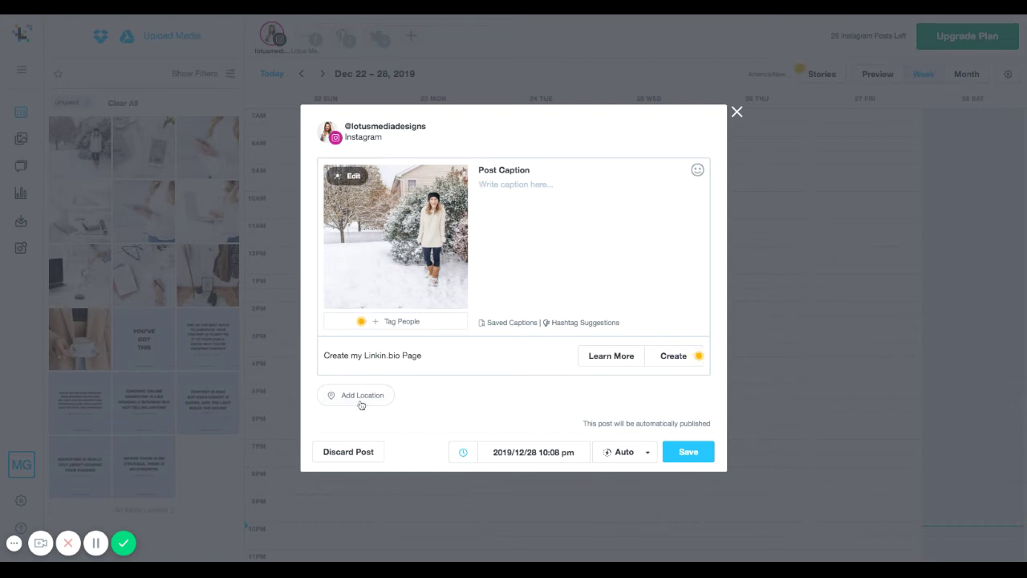
click(552, 287)
text(Start typi)
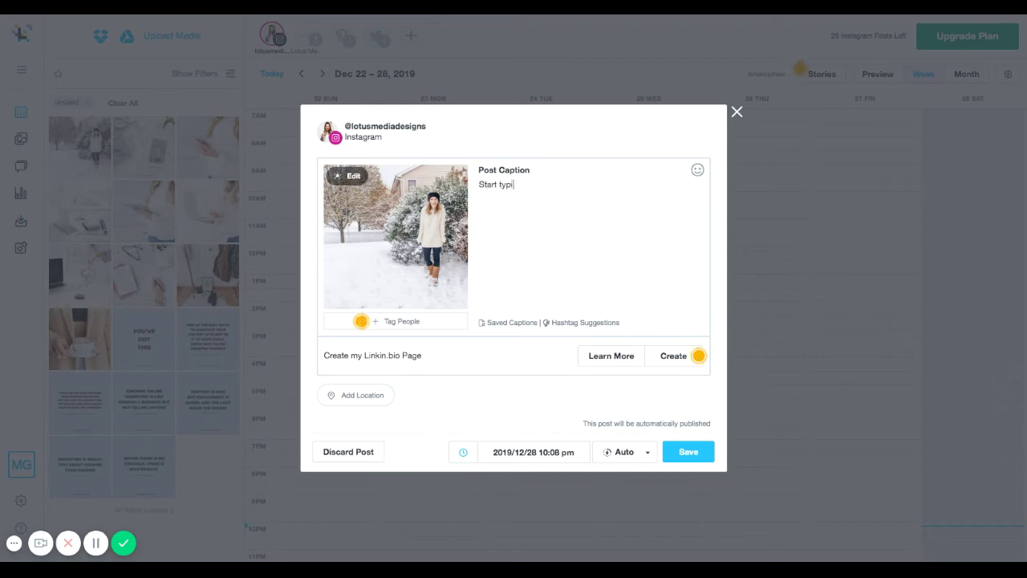
text(ng our caption)
click(577, 322)
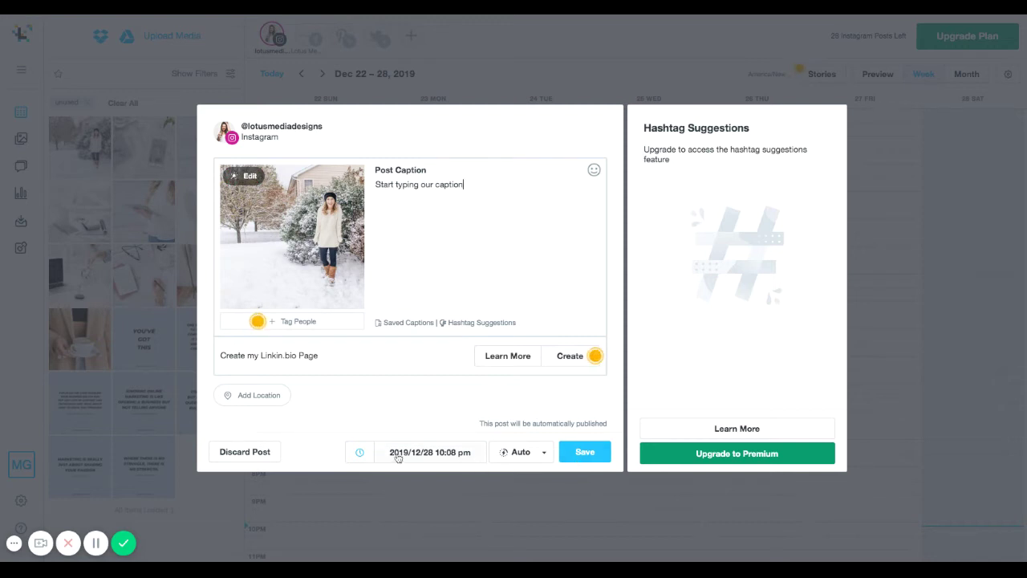
Set the post's scheduled date to December 29, 2019.
click(361, 454)
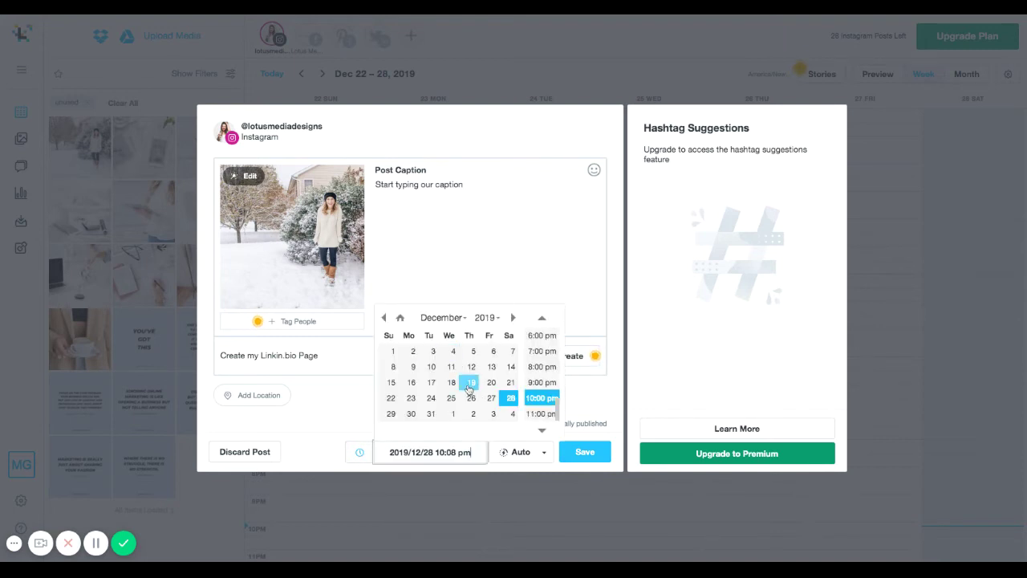
click(390, 415)
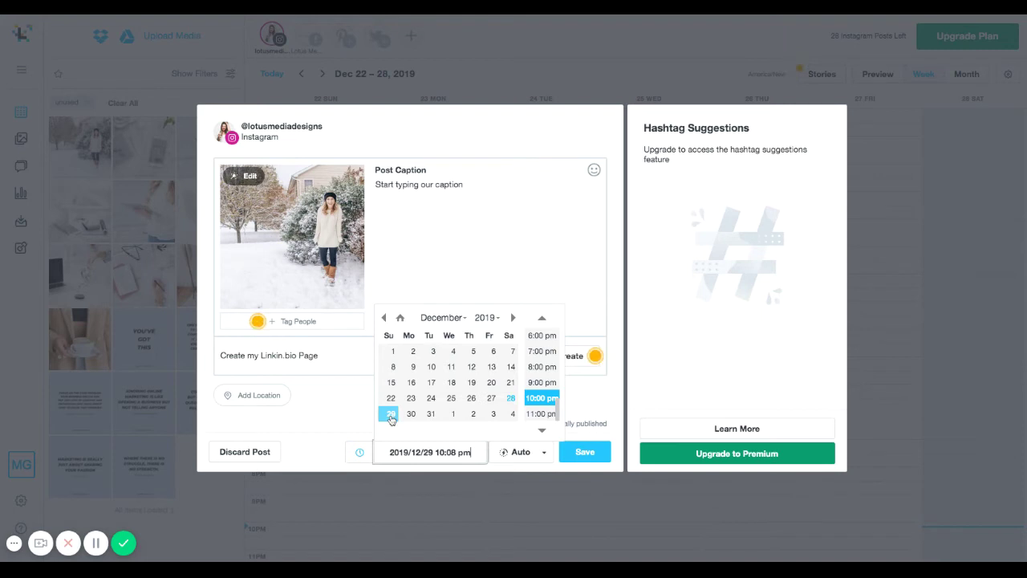
click(439, 452)
click(439, 452)
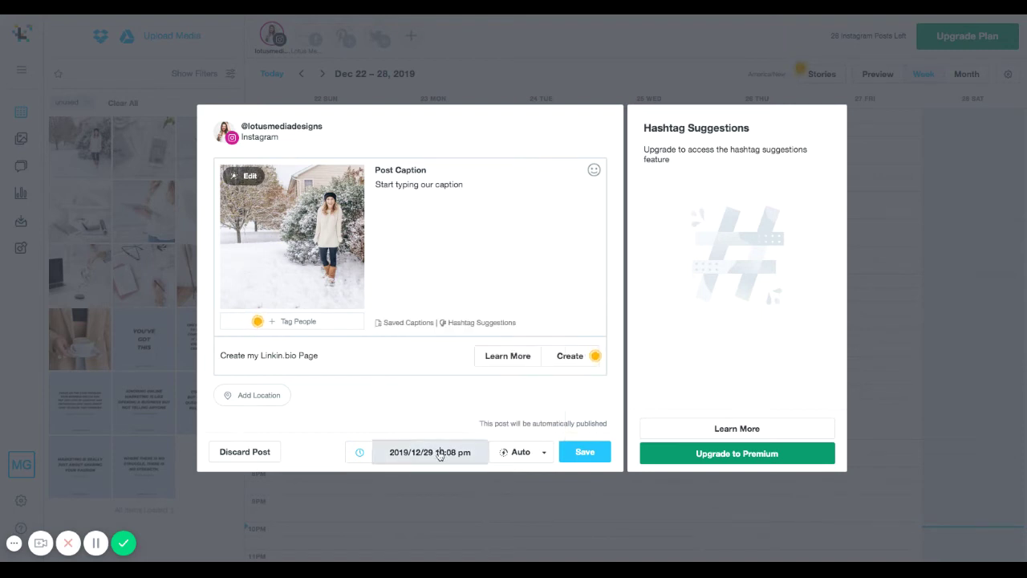
click(439, 453)
click(439, 453)
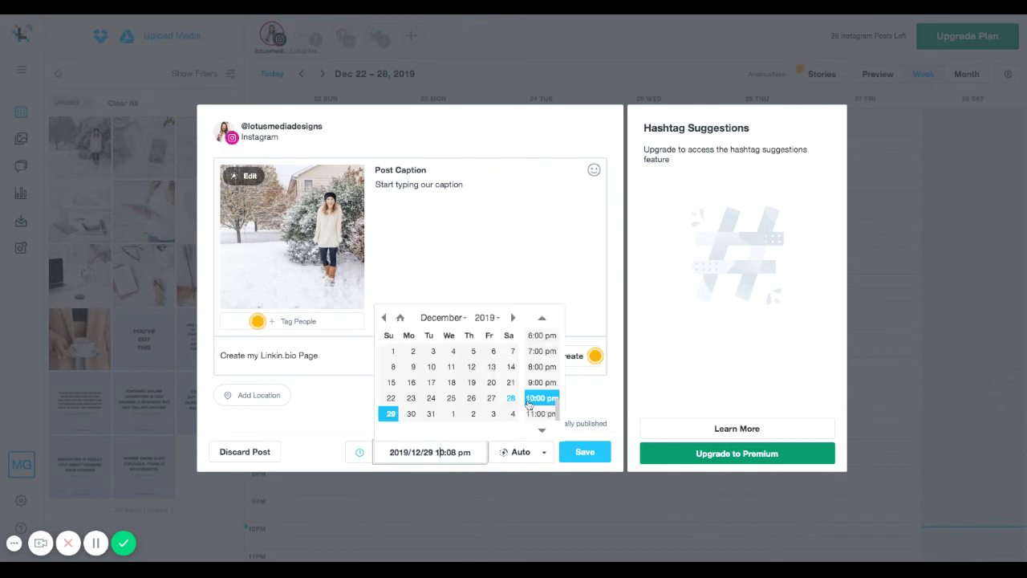
scroll(539, 396, up, 10)
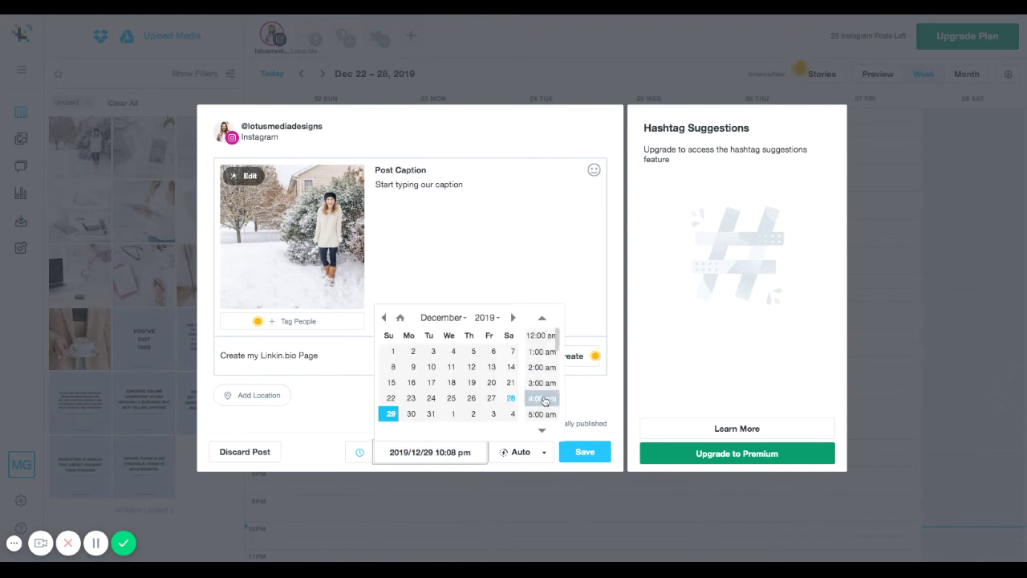
click(562, 342)
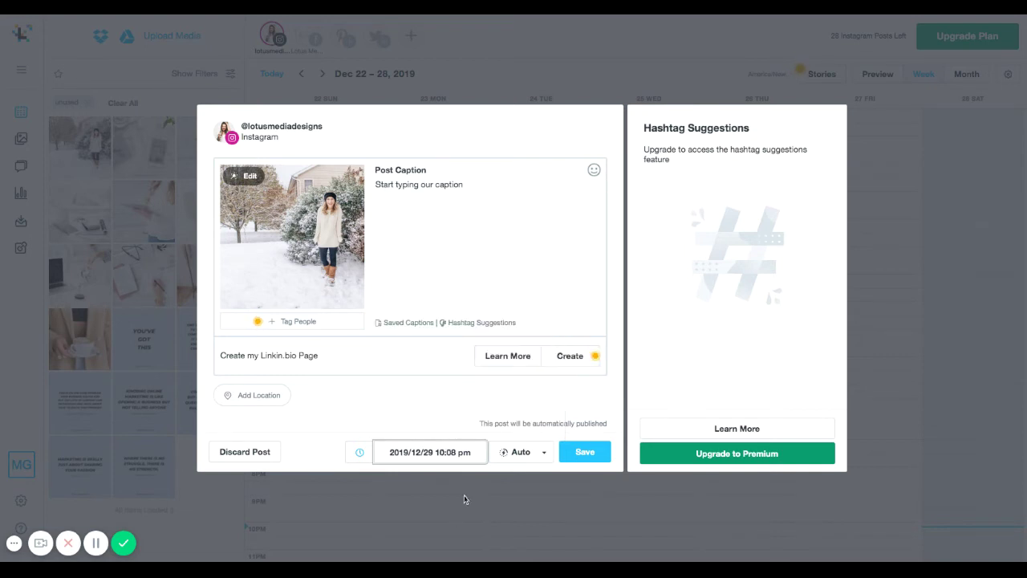
Set the post's scheduled time to 9:00 am.
click(452, 455)
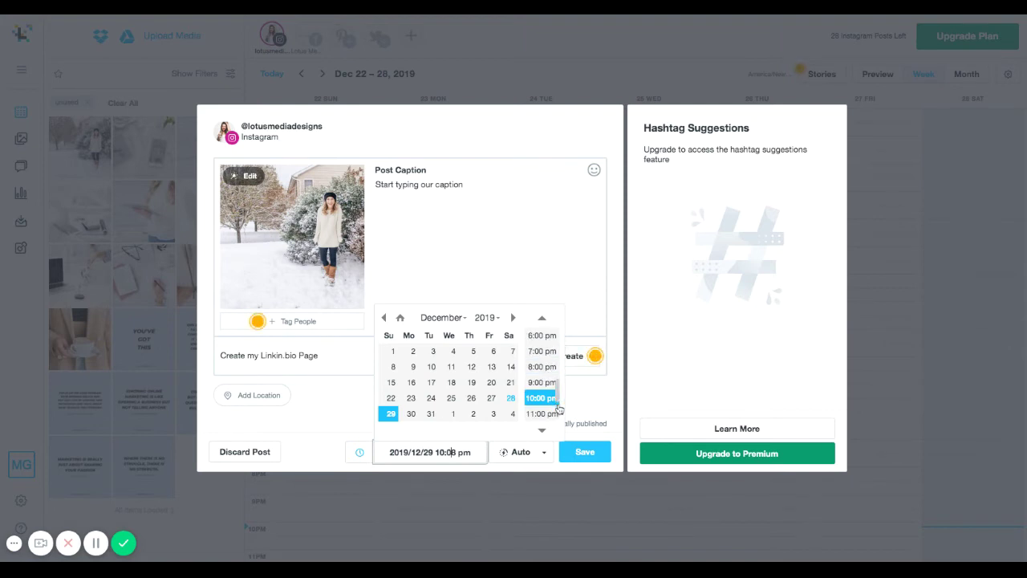
scroll(559, 409, up, 1)
scroll(559, 409, up, 10)
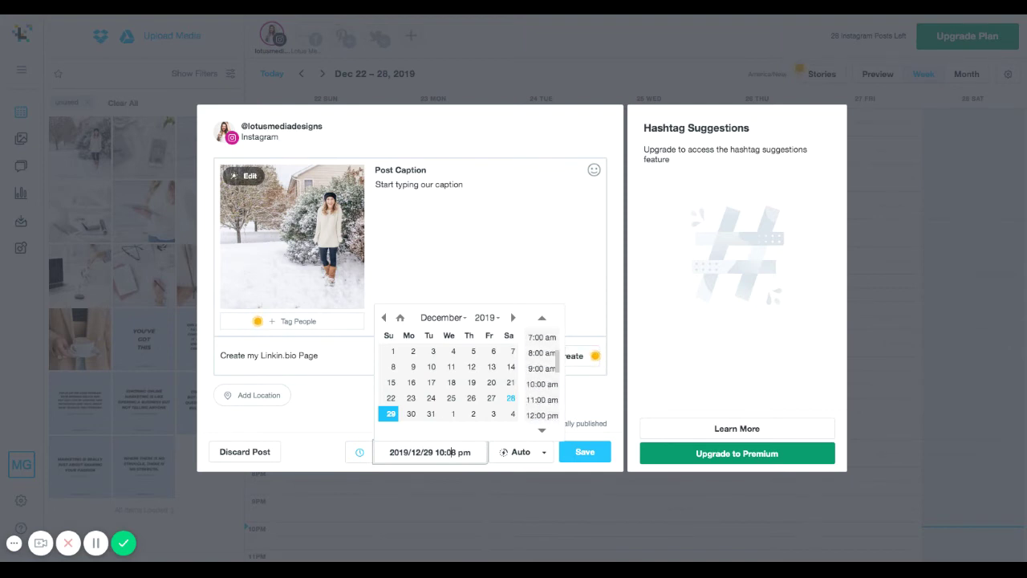
scroll(544, 399, up, 2)
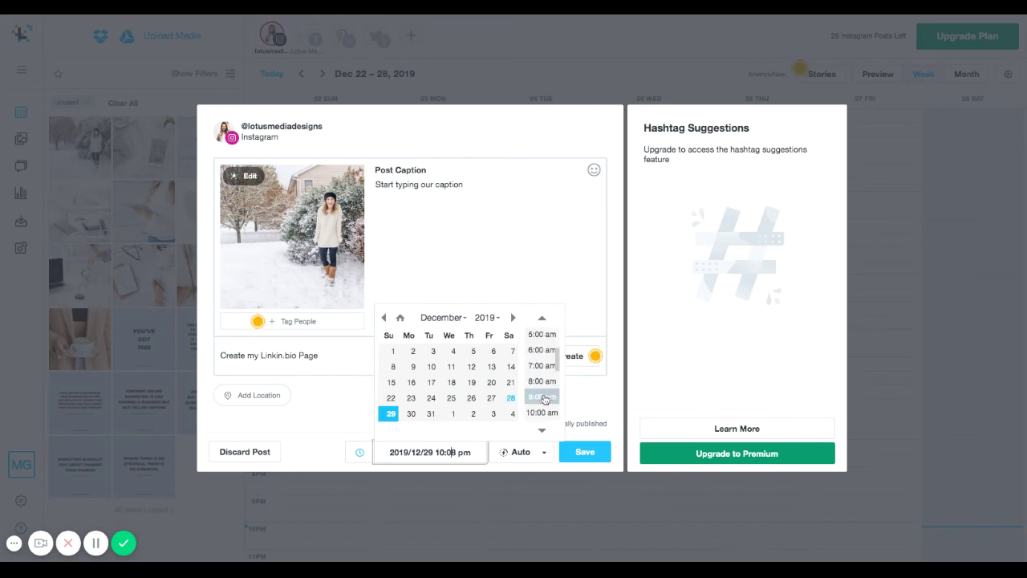
click(544, 397)
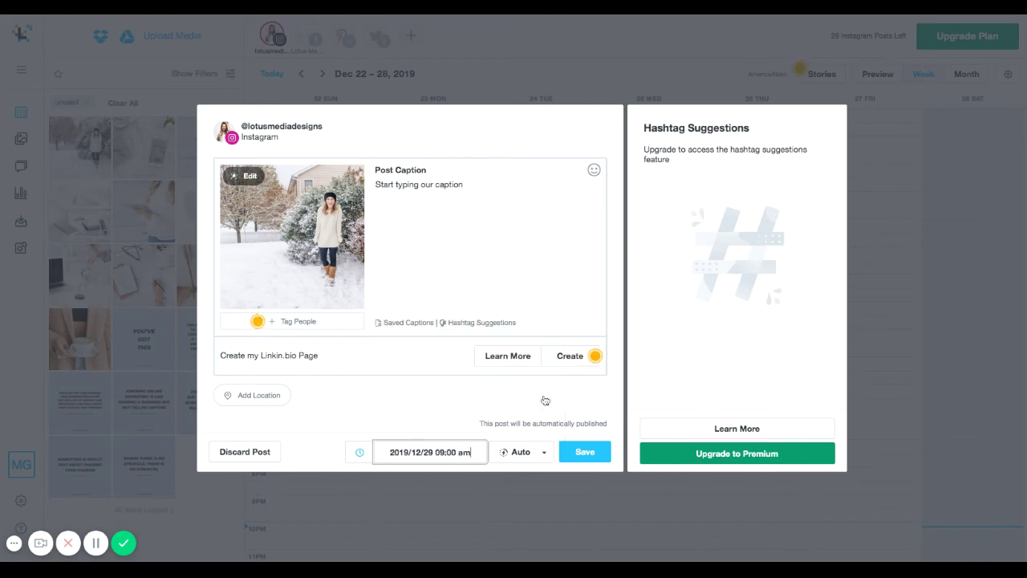
Check the post's publishing mode options, keep Auto, and save the scheduled post.
click(528, 459)
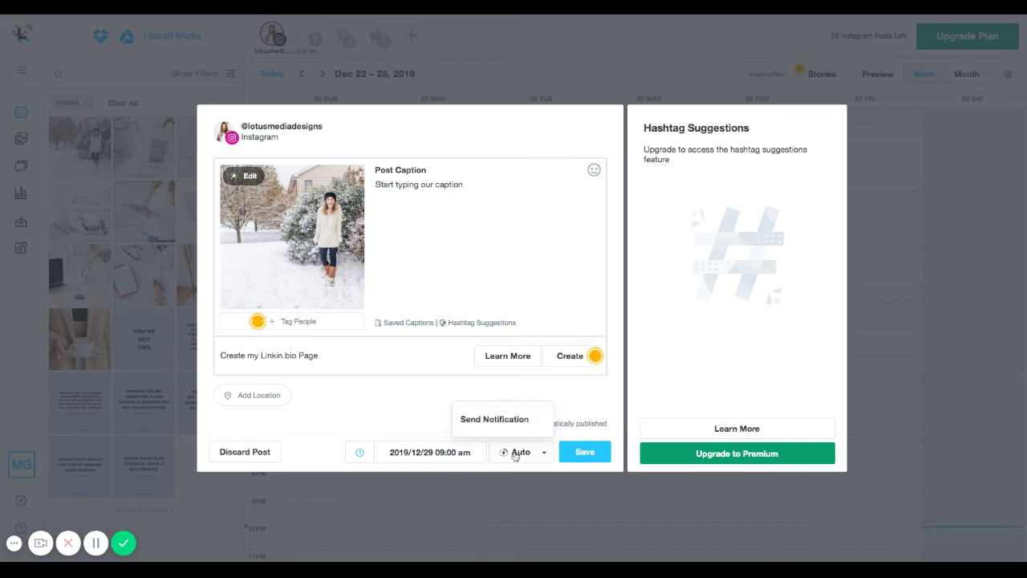
click(417, 421)
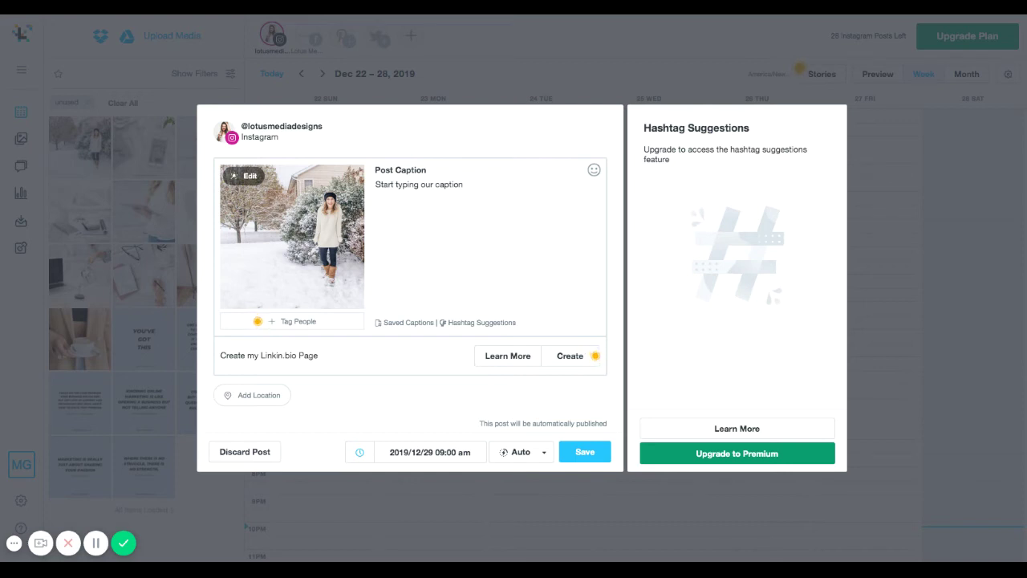
click(532, 460)
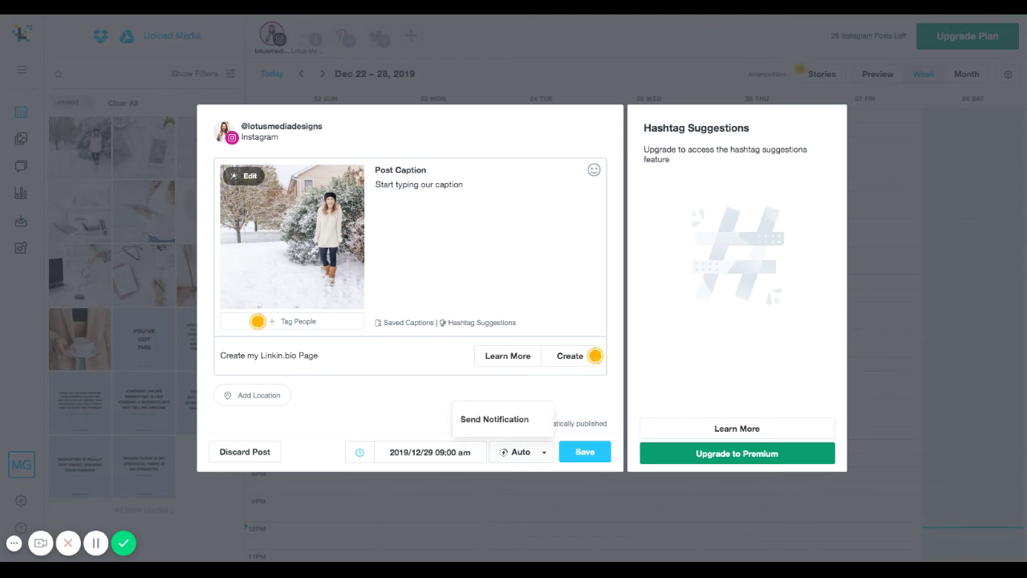
click(437, 431)
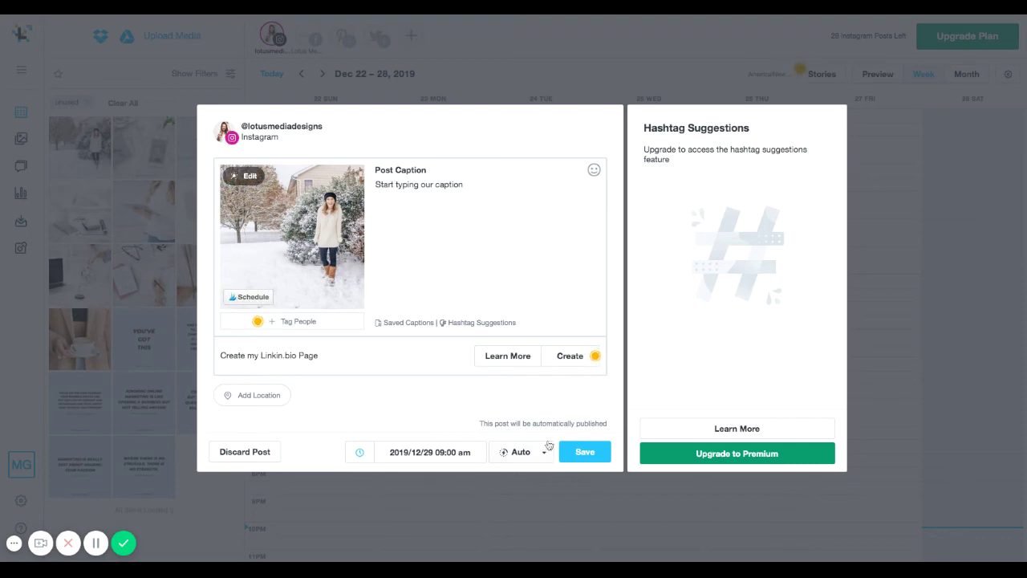
click(585, 451)
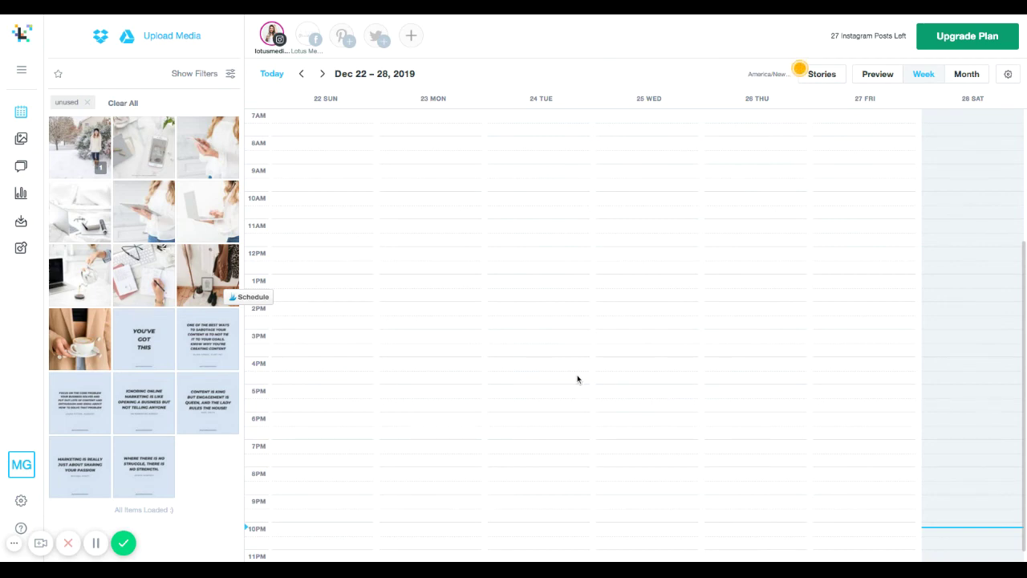
View the calendar for the week of Dec 29, 2019 – Jan 4, 2020 and for the month, dismissing the alert.
click(322, 73)
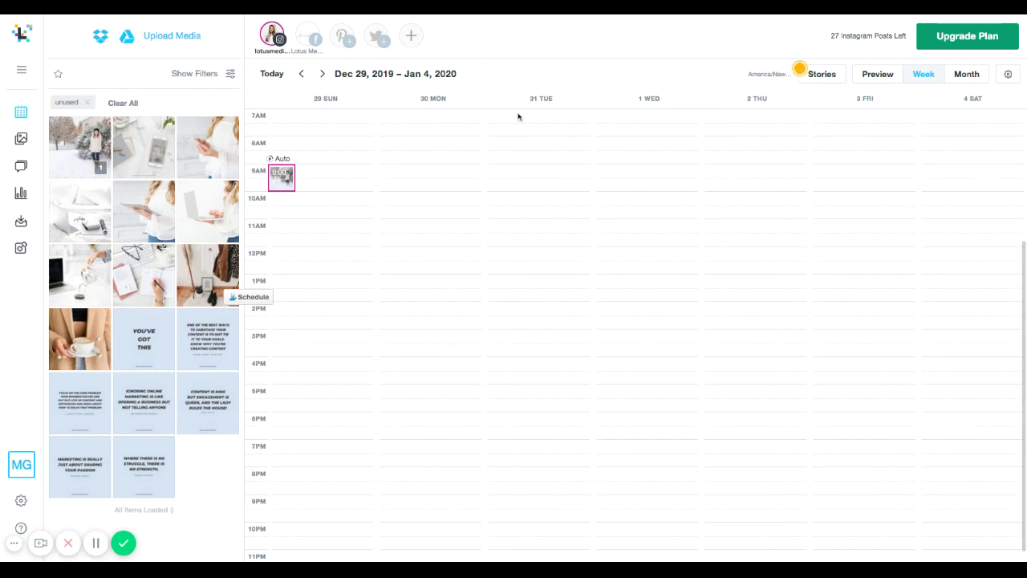
click(966, 74)
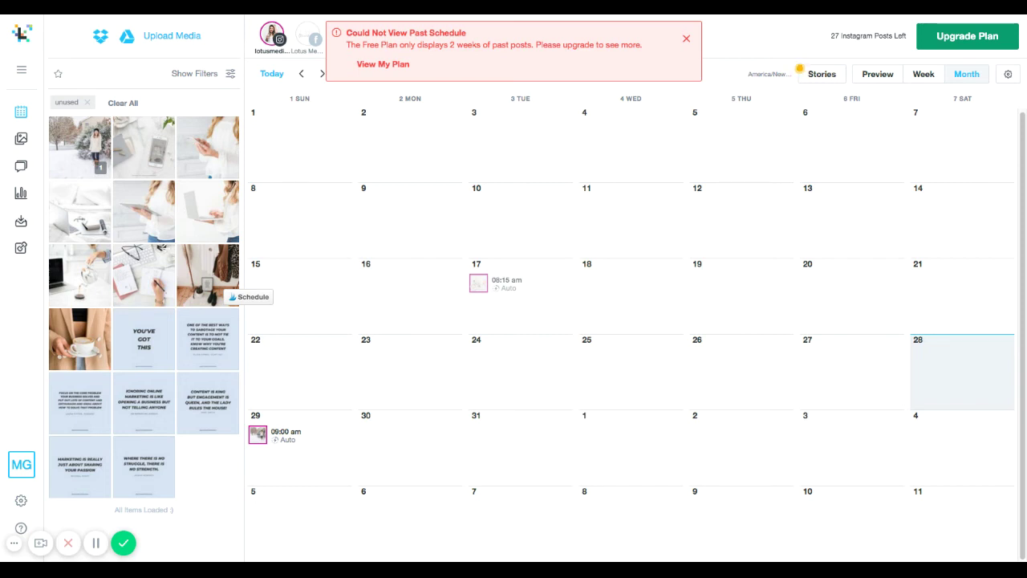
click(686, 41)
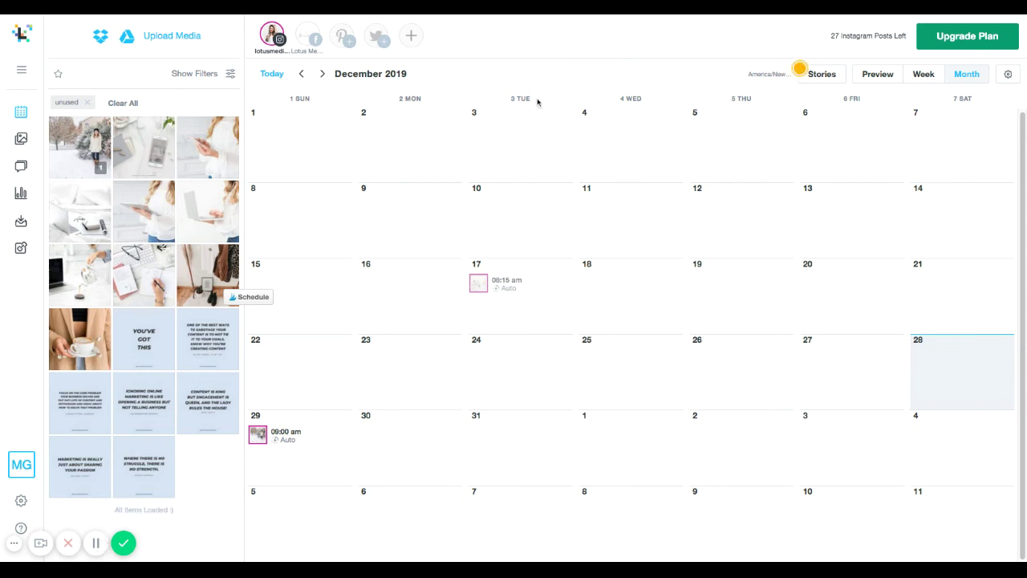
Open the upgrade plans and compare the prices, profile and post limits, and scheduling features of each plan.
click(953, 38)
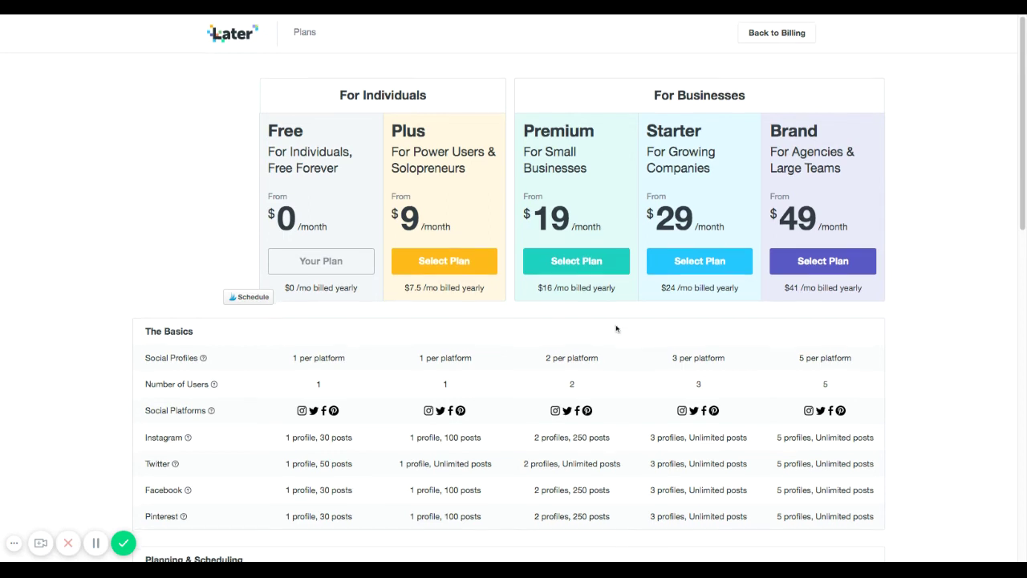
scroll(616, 328, down, 1)
scroll(616, 329, down, 2)
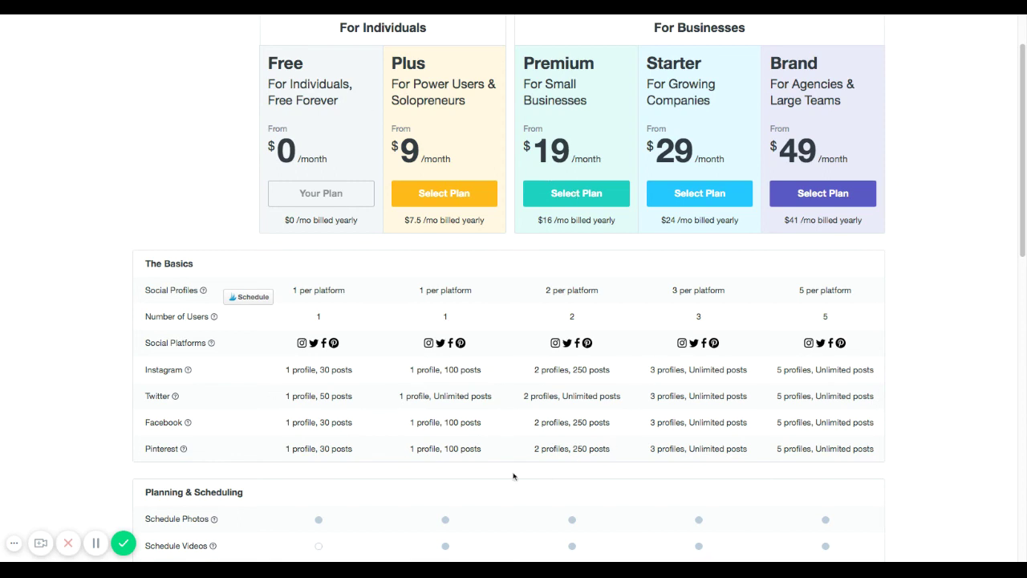
scroll(513, 473, down, 1)
scroll(514, 473, down, 3)
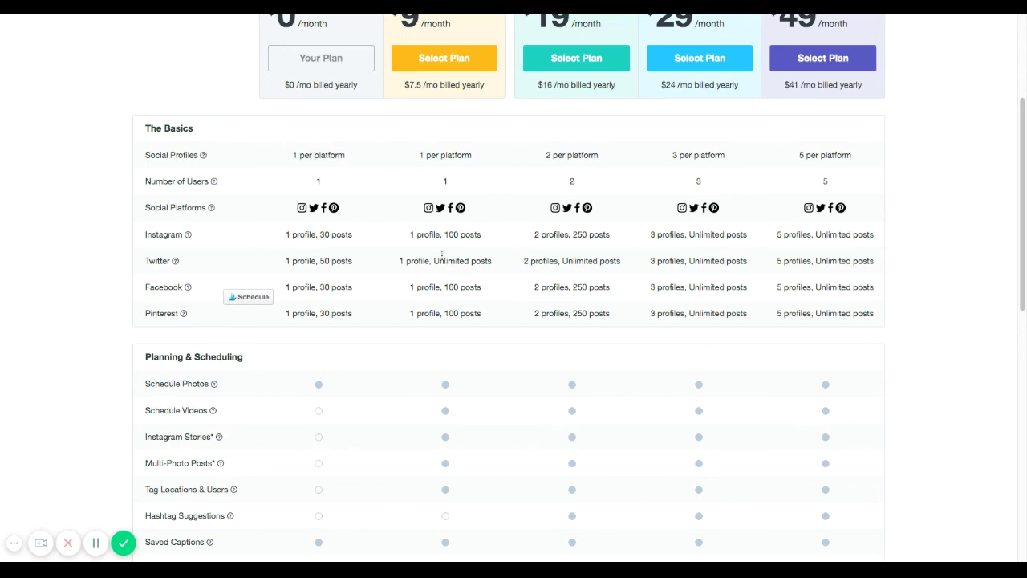
scroll(442, 253, up, 1)
scroll(562, 200, up, 3)
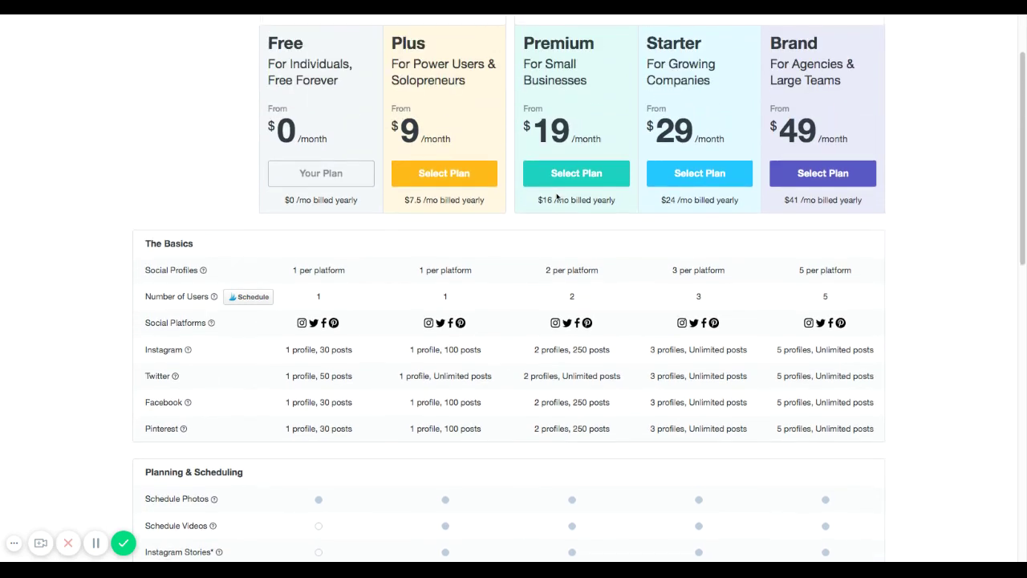
scroll(605, 283, down, 3)
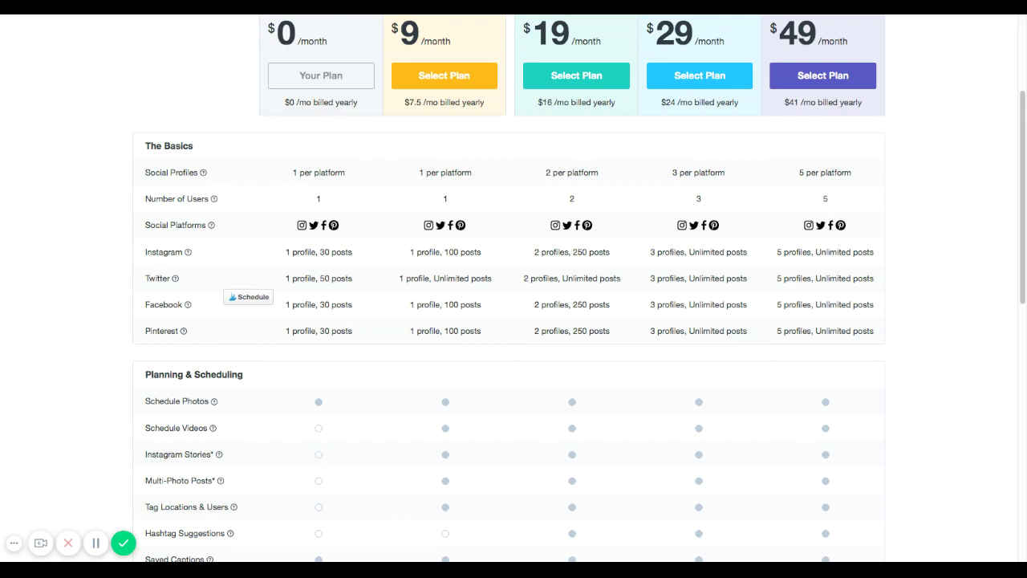
scroll(797, 161, up, 3)
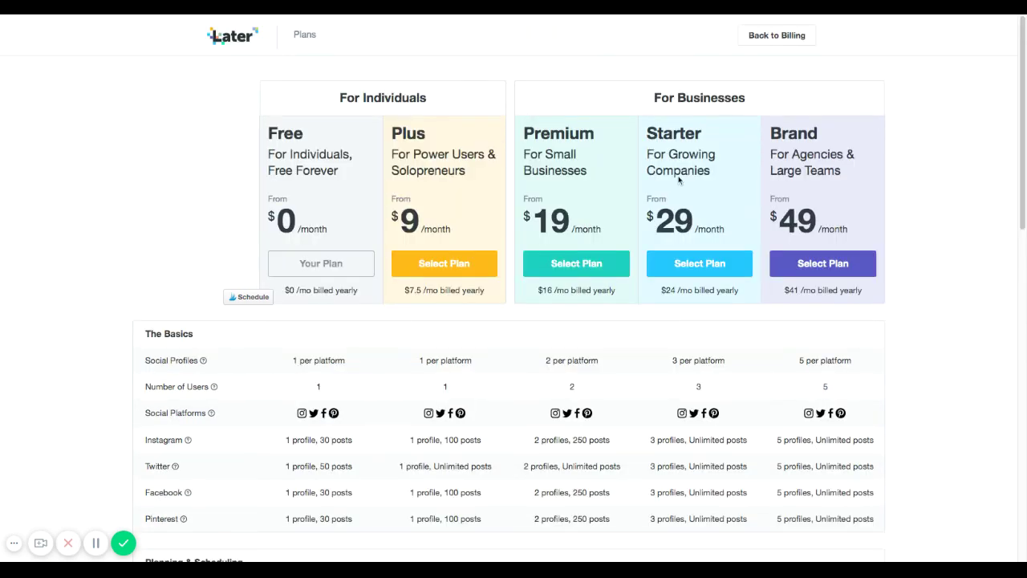
scroll(641, 292, down, 2)
scroll(637, 297, down, 1)
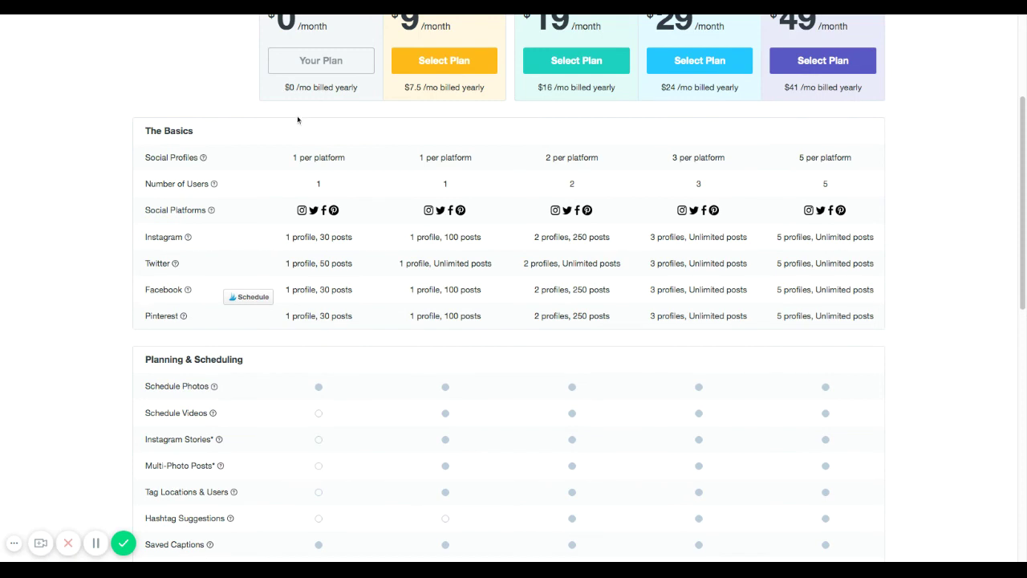
Compare the plans' profile and post limits, planning and scheduling features, media collection options, and analytics and engagement features.
scroll(446, 120, up, 2)
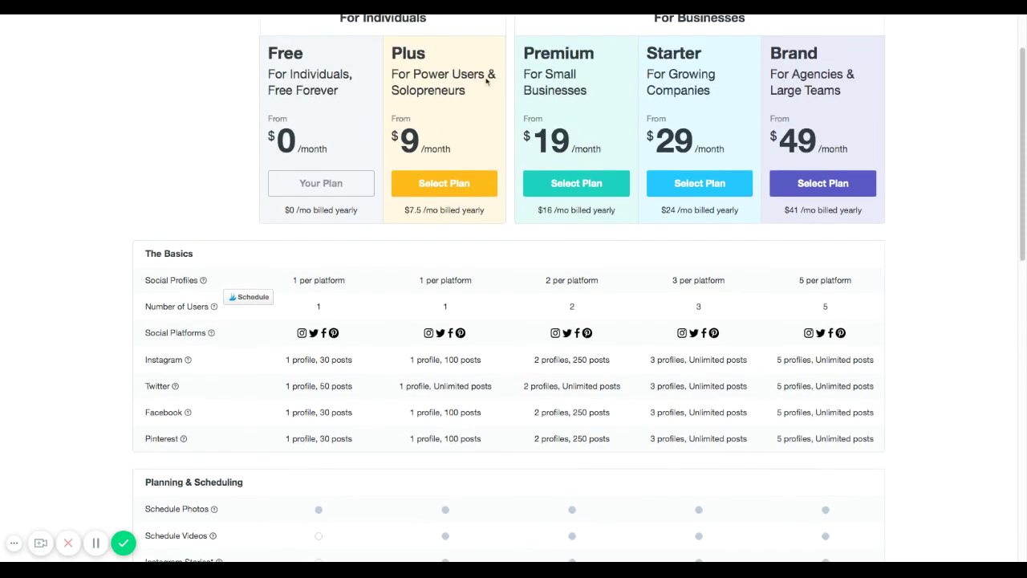
scroll(465, 329, down, 4)
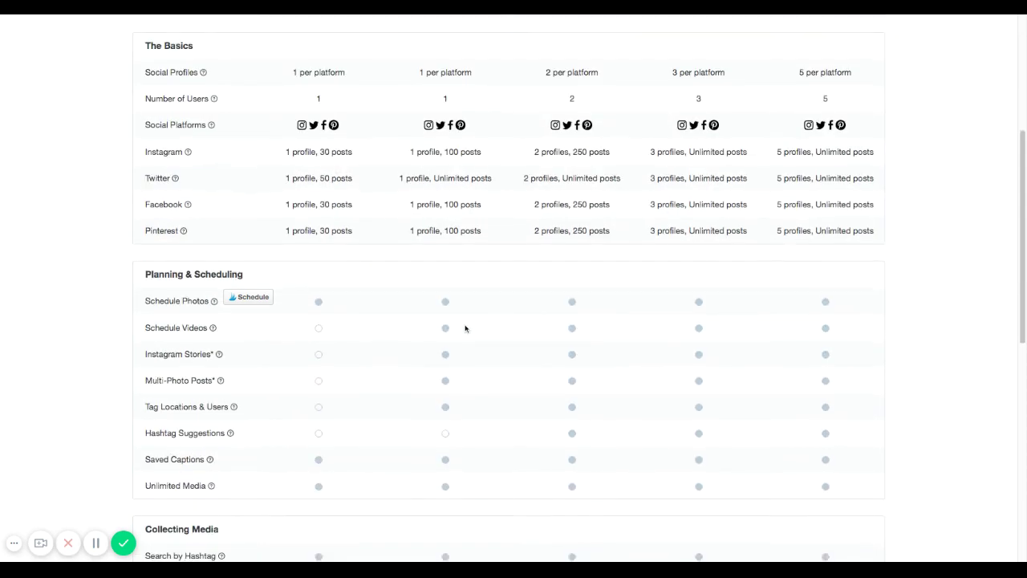
scroll(466, 328, down, 2)
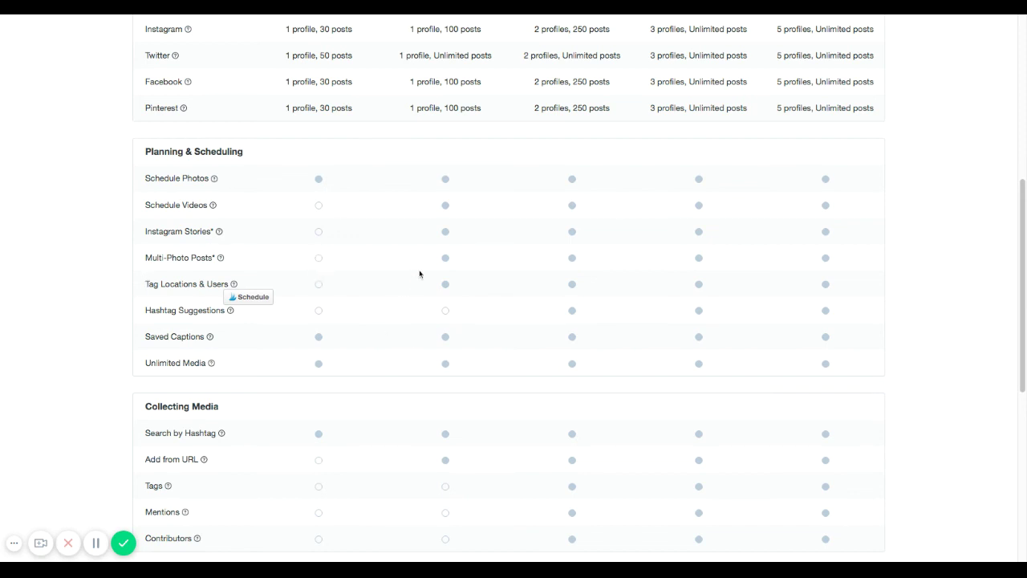
scroll(274, 168, up, 2)
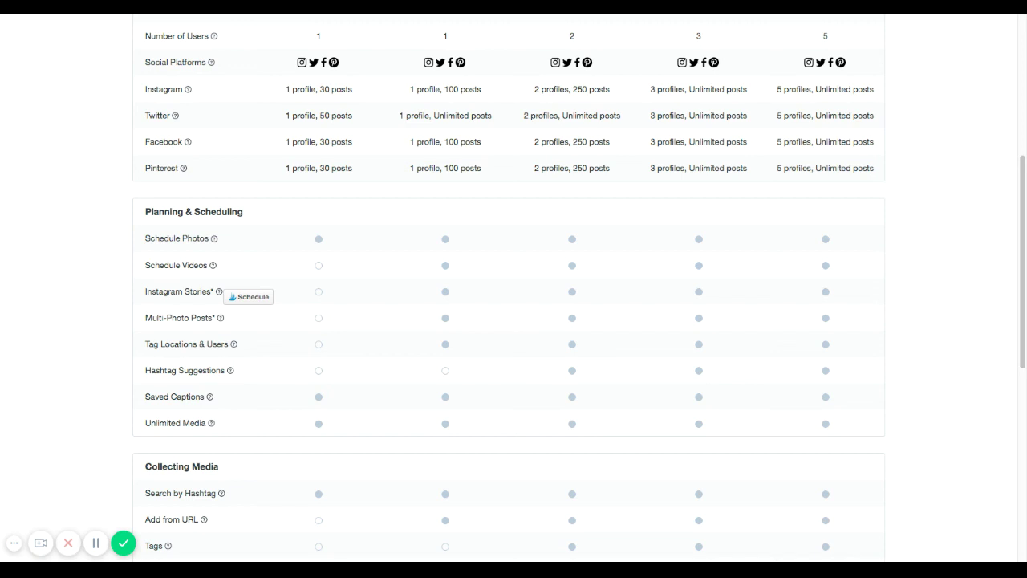
scroll(495, 325, down, 2)
scroll(498, 330, down, 3)
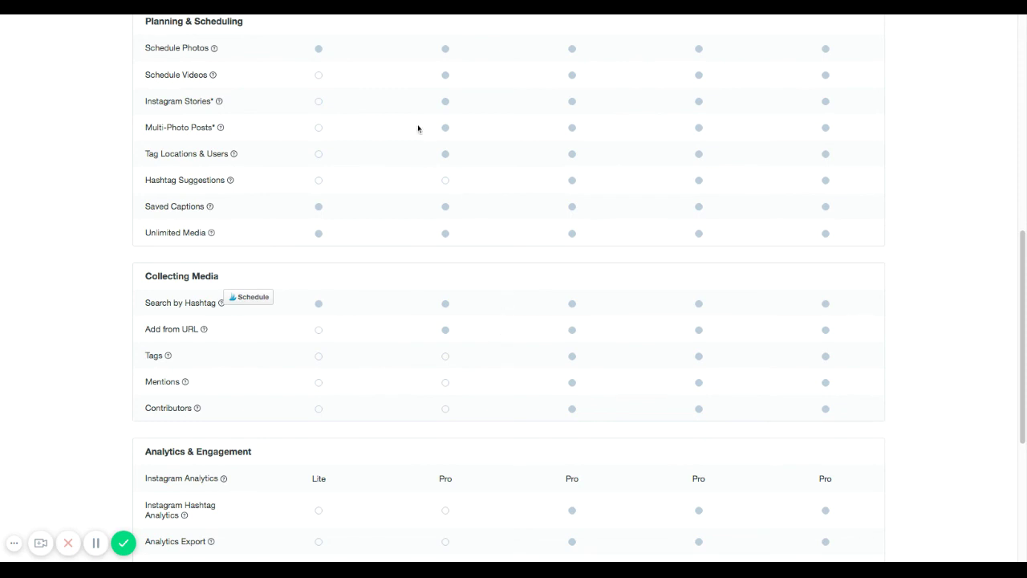
scroll(441, 323, down, 8)
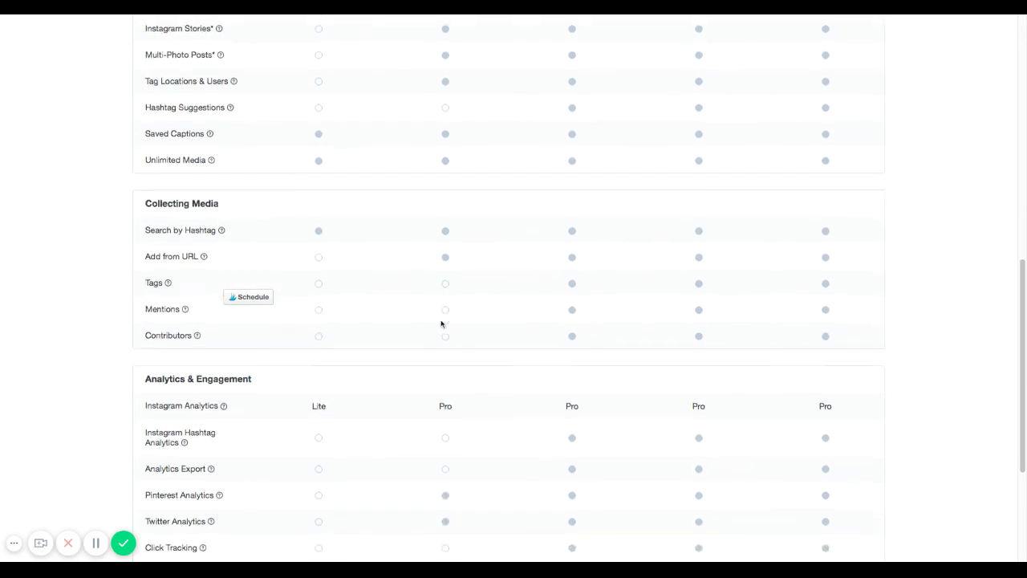
Leave the plan comparison, view the account settings with this month's post usage, and return to the weekly calendar.
key(Home)
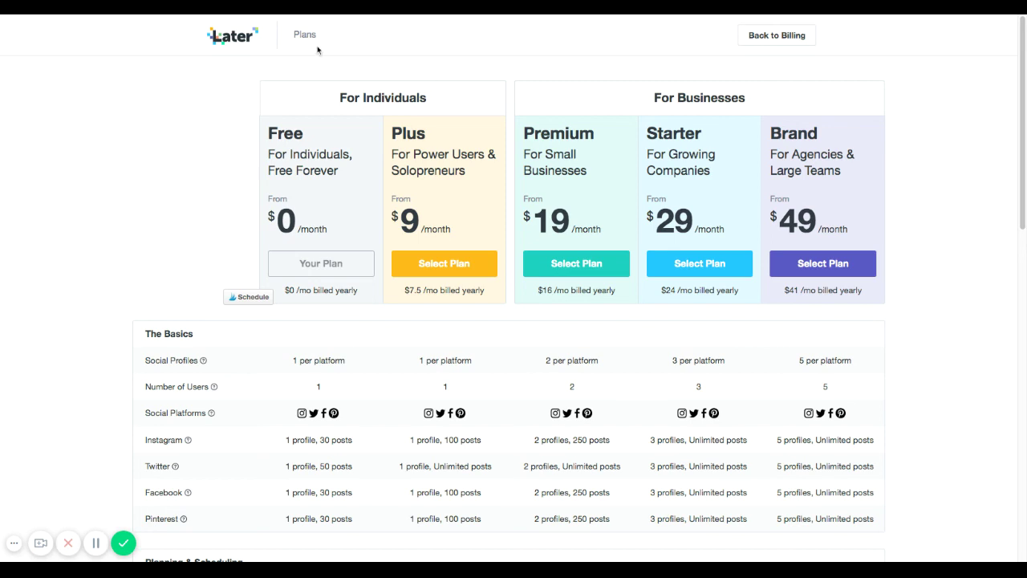
click(253, 40)
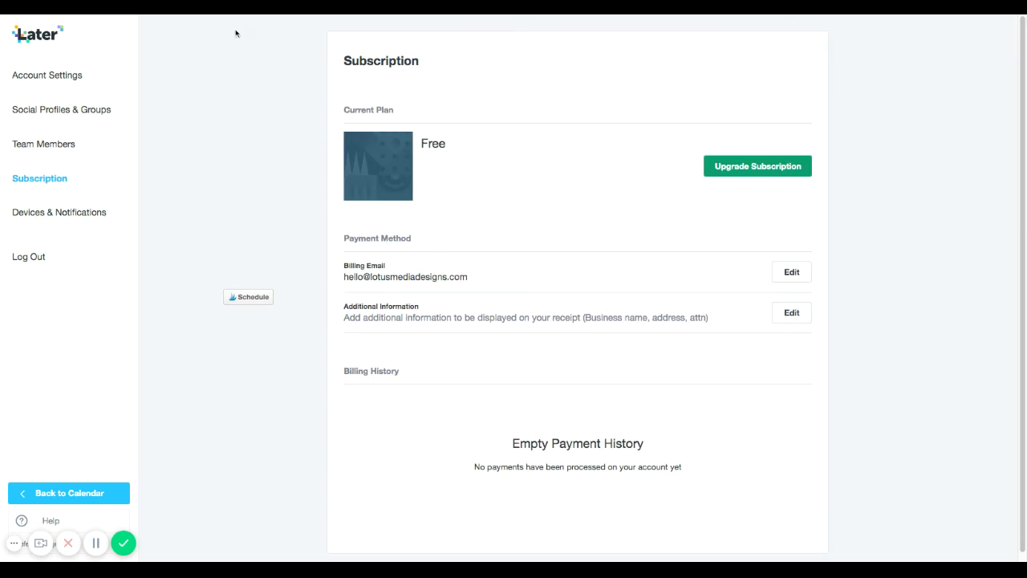
click(56, 81)
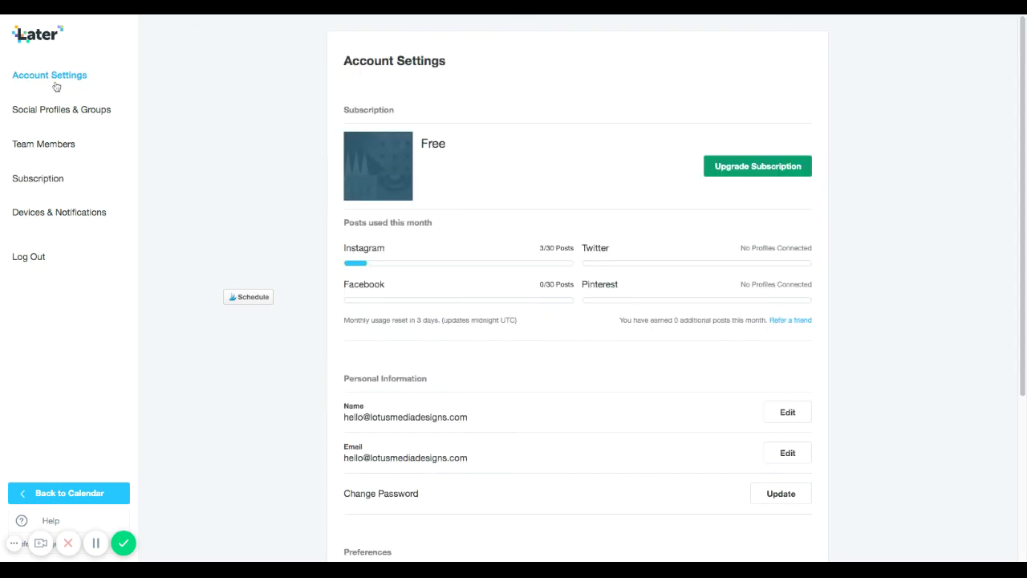
click(52, 29)
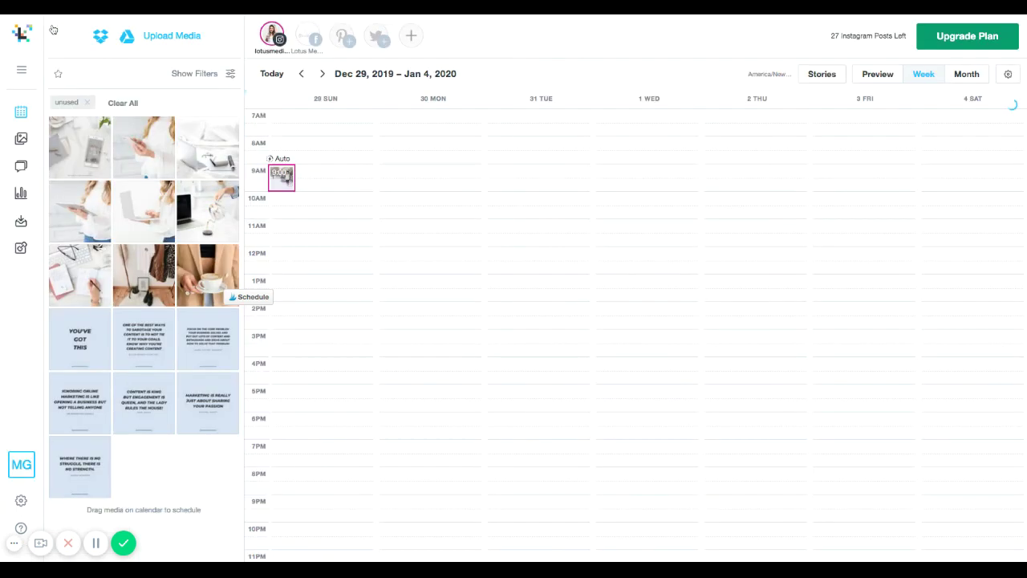